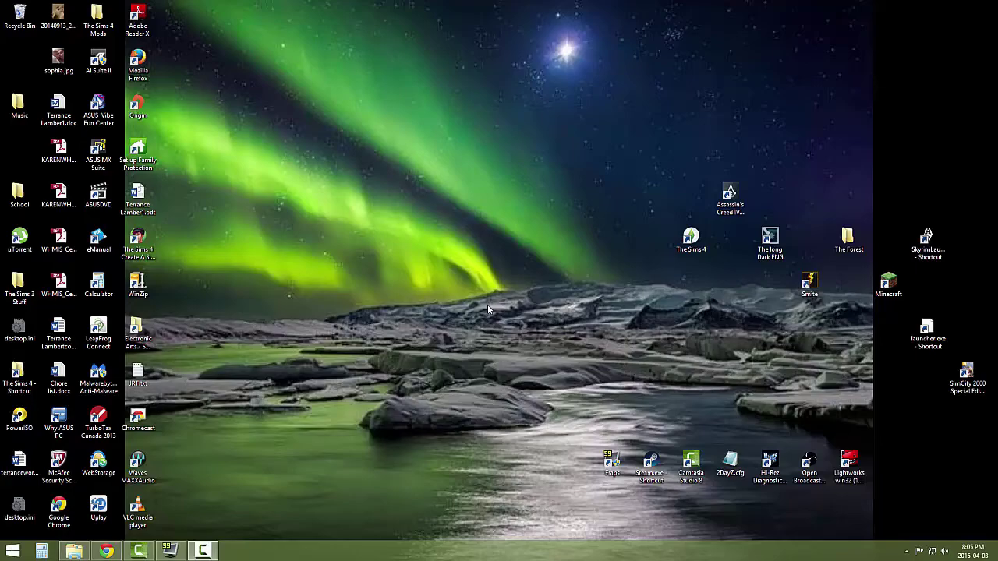
Switch to Chrome, download PregnancyMegaMod_v4.zip from the Pregnancy Mega Mod v4 page, and clear the browser out of the way.
left_click(106, 551)
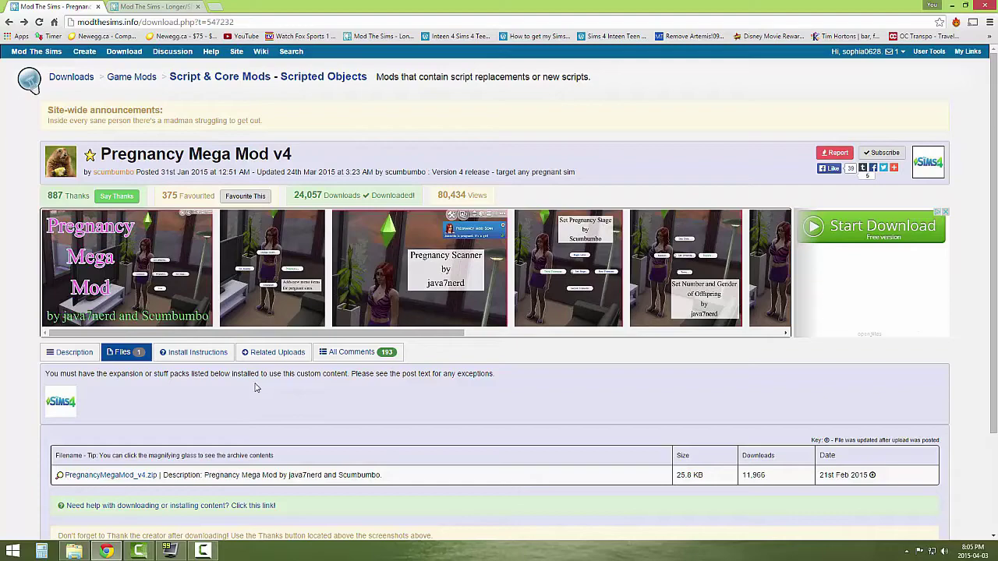
scroll(255, 388, "down", 3)
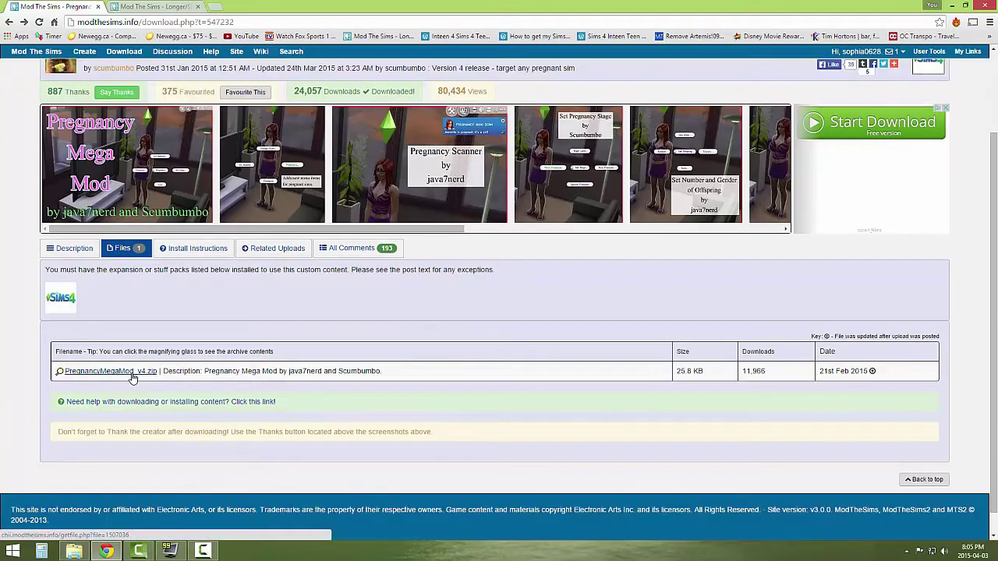
left_click(131, 374)
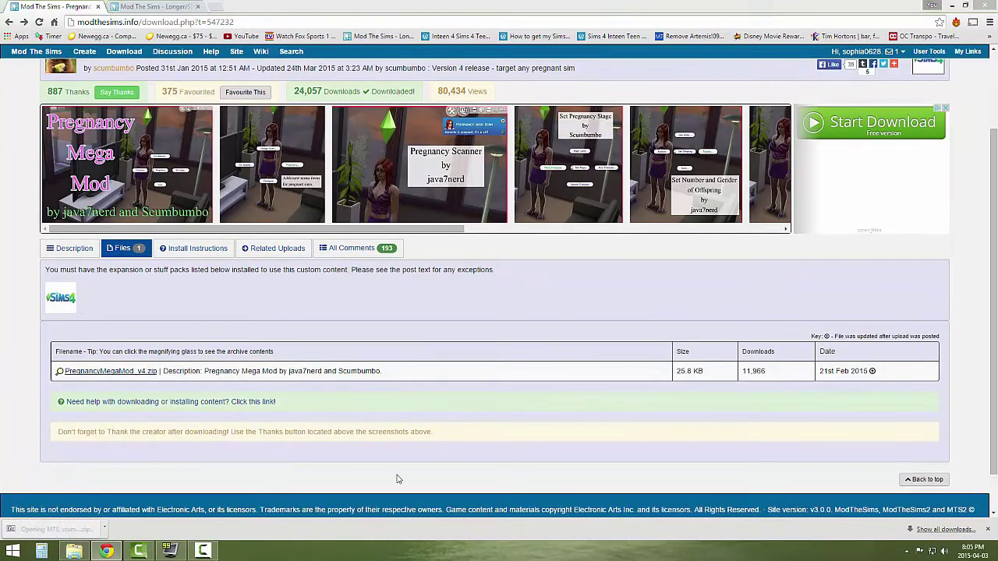
left_click(946, 5)
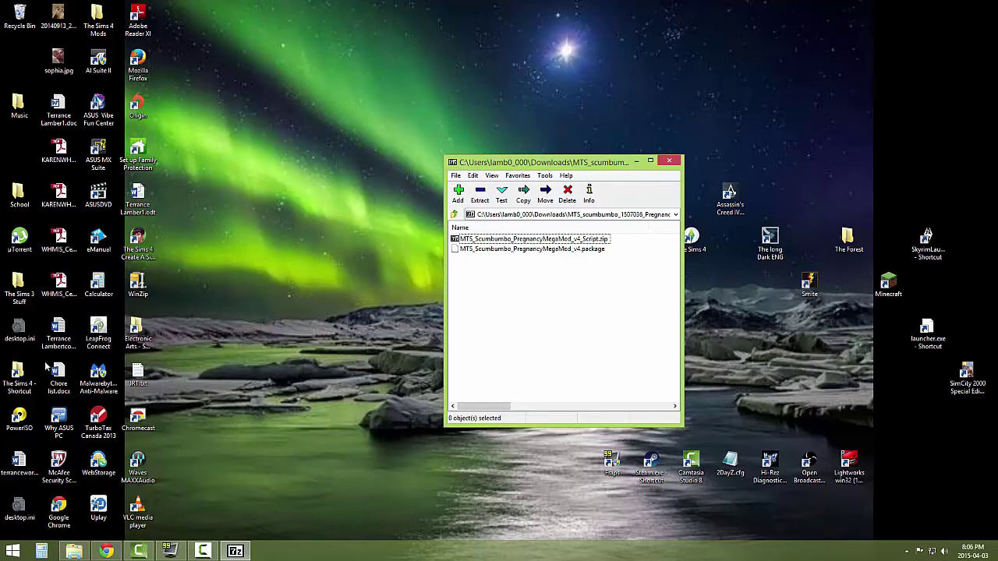
Copy MTS_Scumbumbo_PregnancyMegaMod_v4.package from the opened archive into The Sims 4's Mods folder and close the archive.
double_click(23, 378)
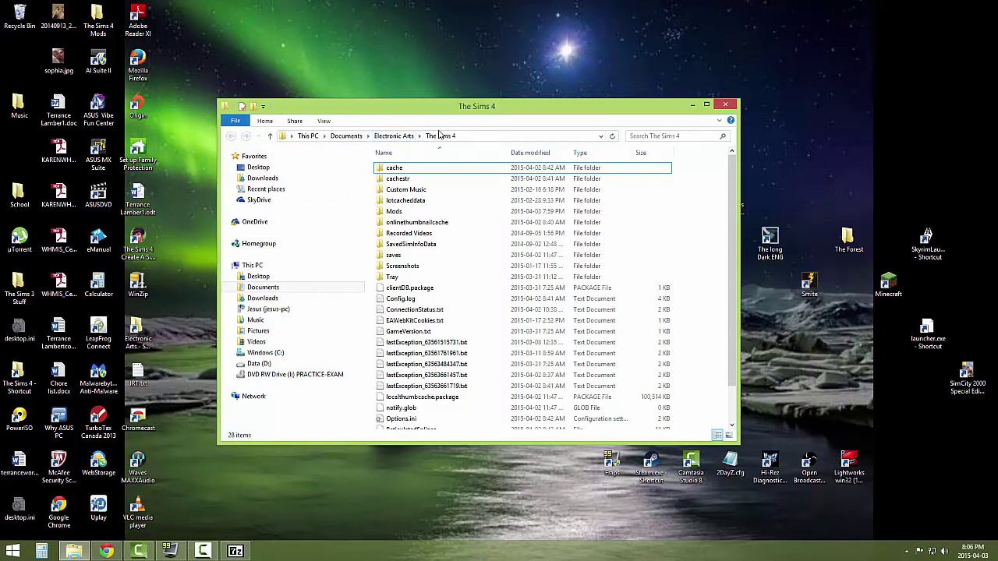
double_click(404, 212)
left_click_drag(574, 114, 434, 128)
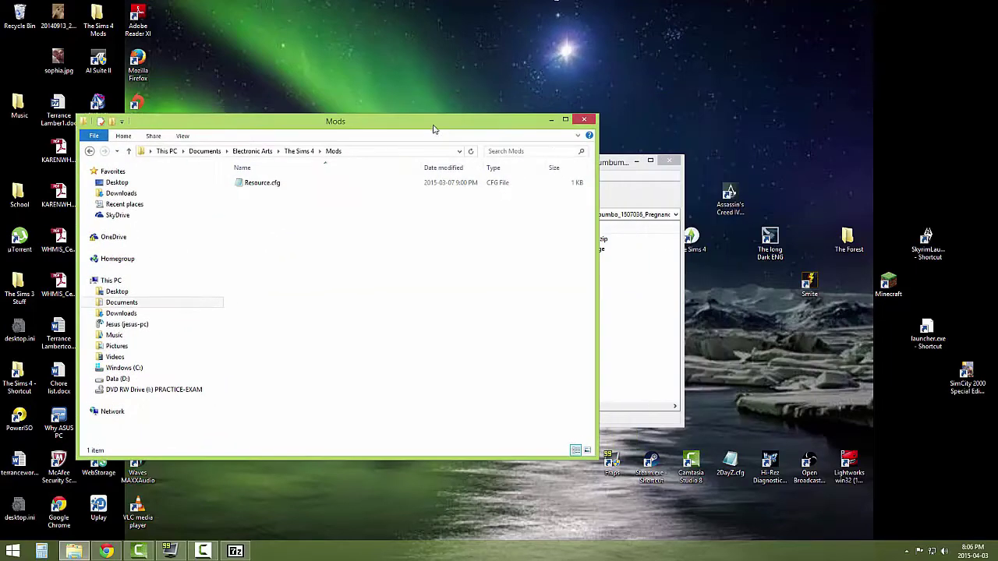
left_click_drag(616, 164, 784, 164)
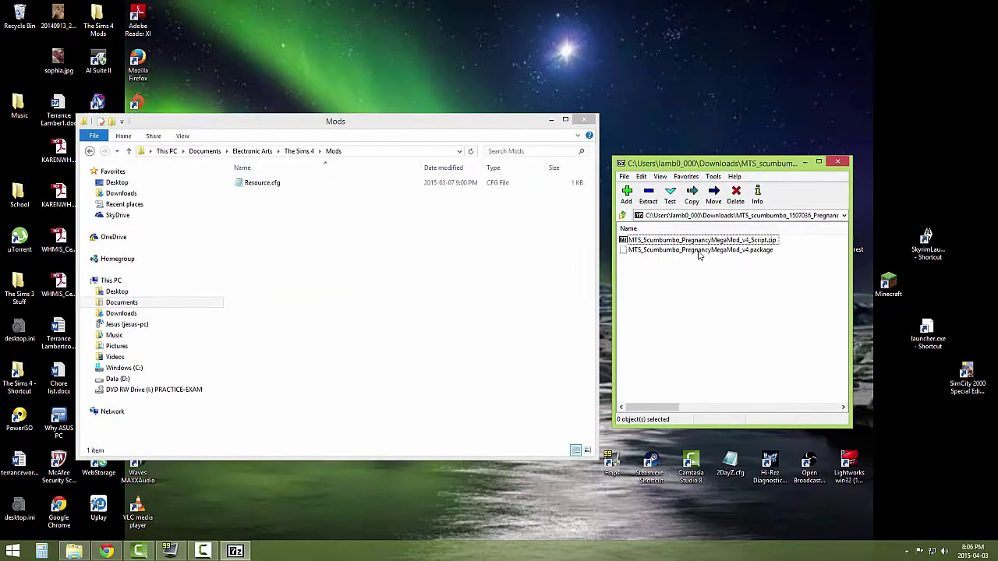
left_click_drag(696, 251, 280, 244)
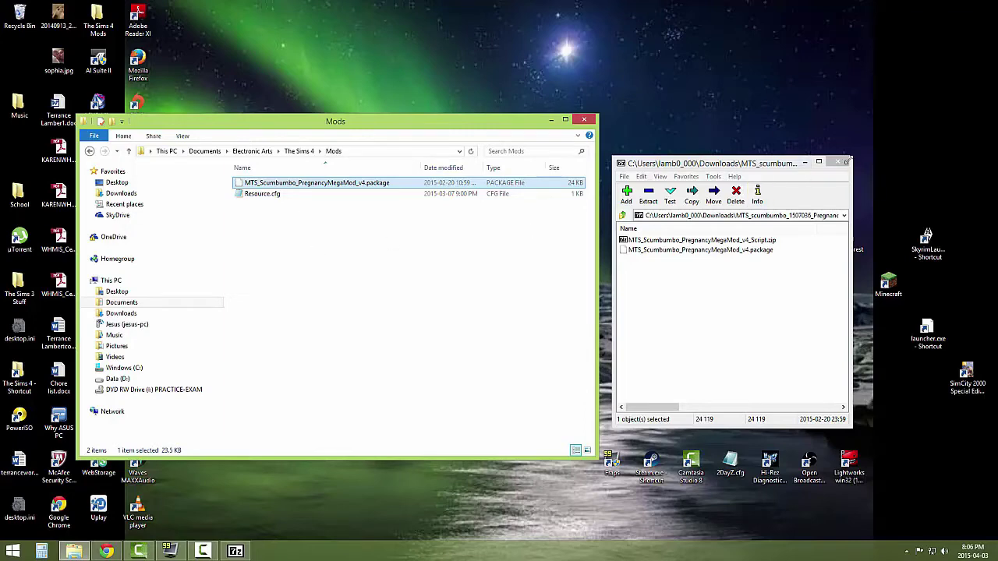
left_click(836, 162)
left_click_drag(473, 125, 637, 121)
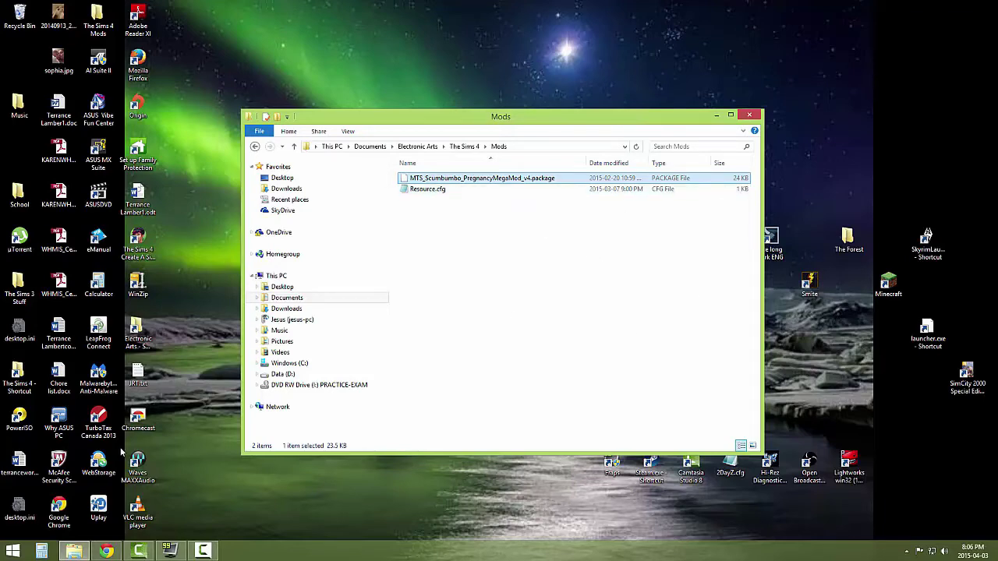
Switch back to Chrome and download MDina-PregTimer9days.7z from the Longer/Shorter Pregnancy Length mod's files.
left_click(106, 552)
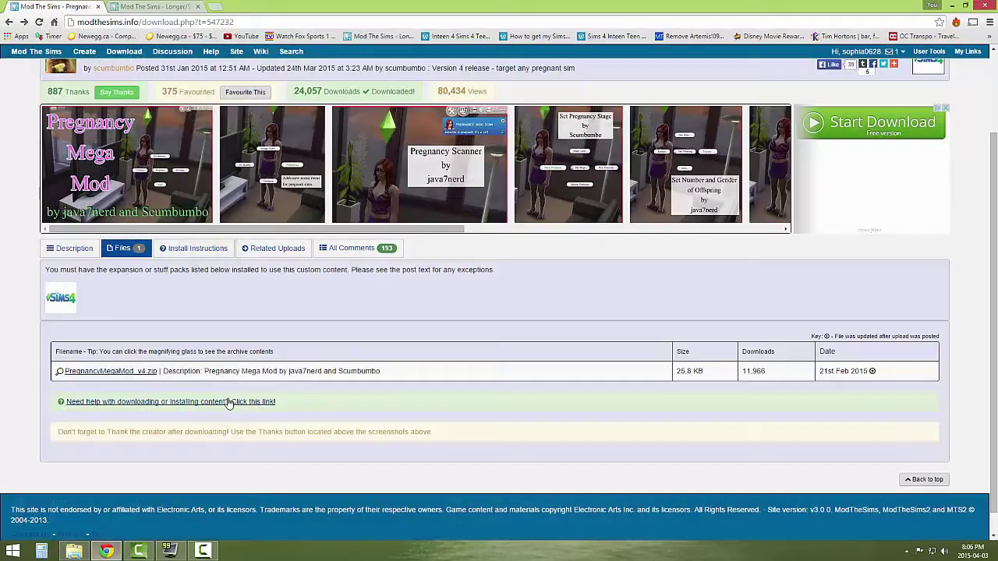
left_click(163, 7)
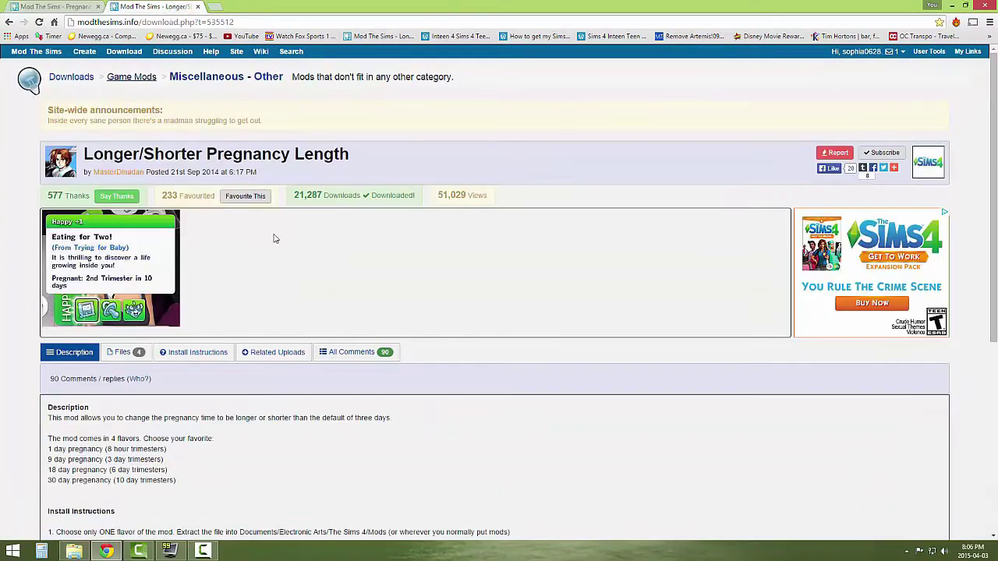
scroll(274, 238, "down", 1)
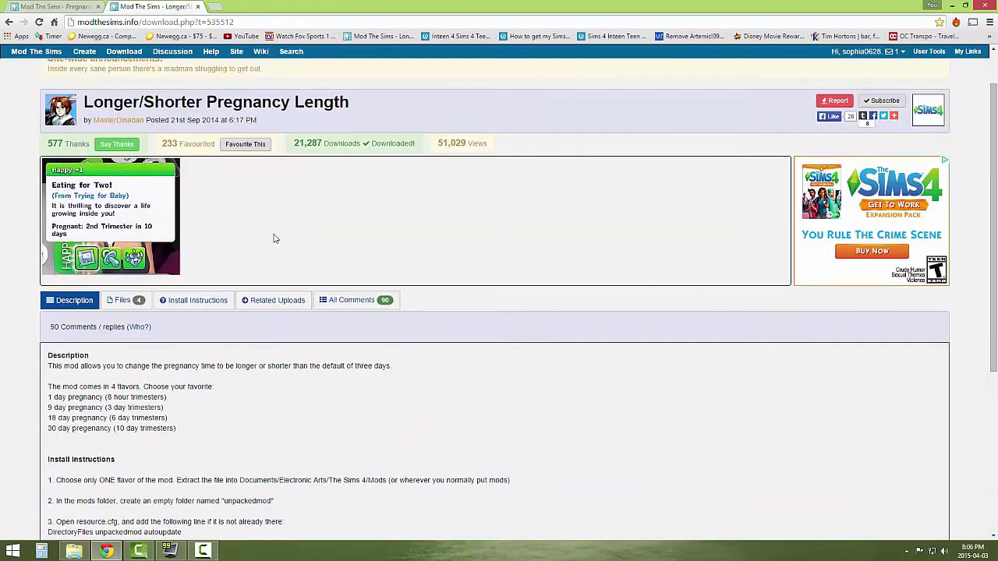
scroll(273, 239, "down", 2)
left_click(121, 196)
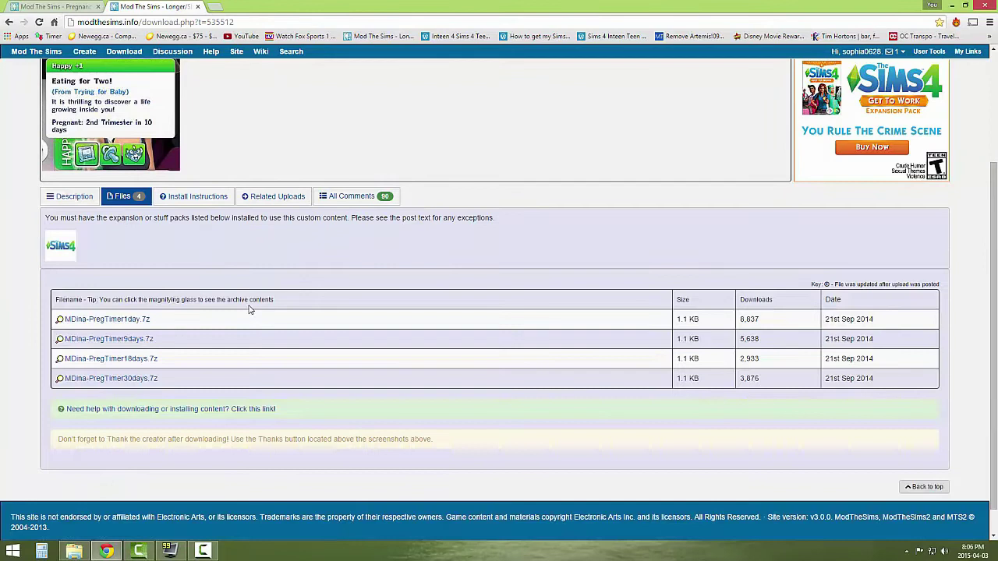
scroll(249, 309, "down", 1)
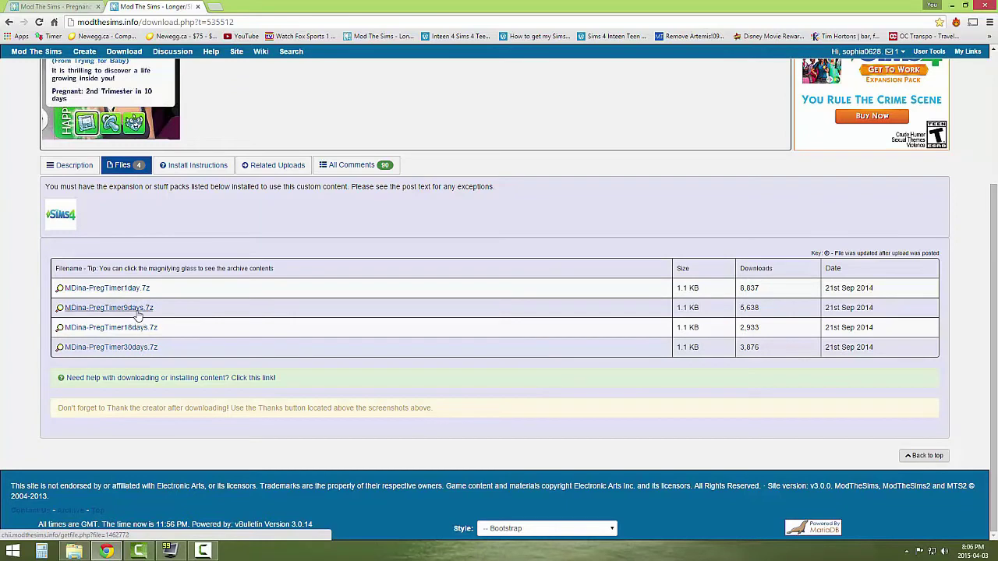
left_click(141, 312)
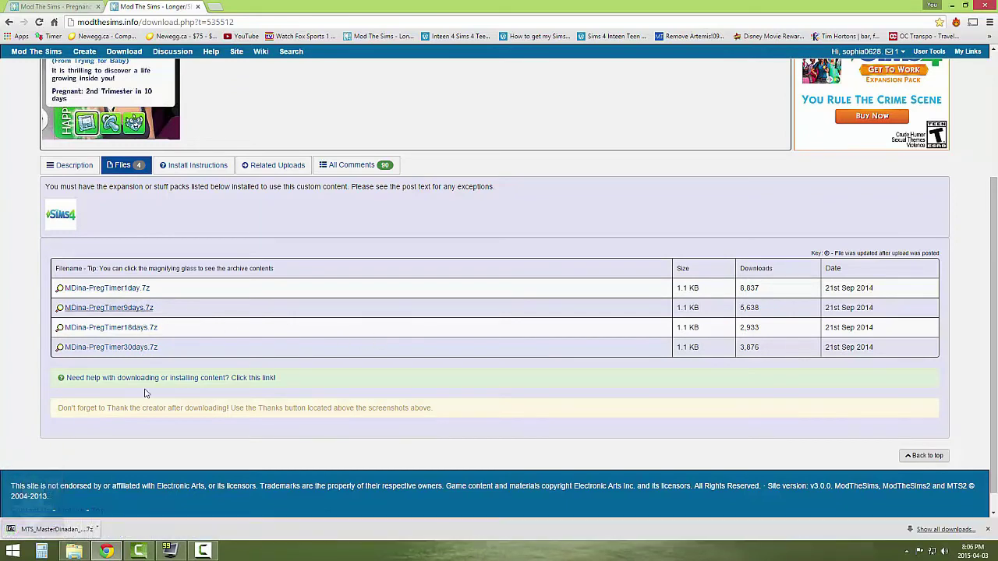
left_click(951, 6)
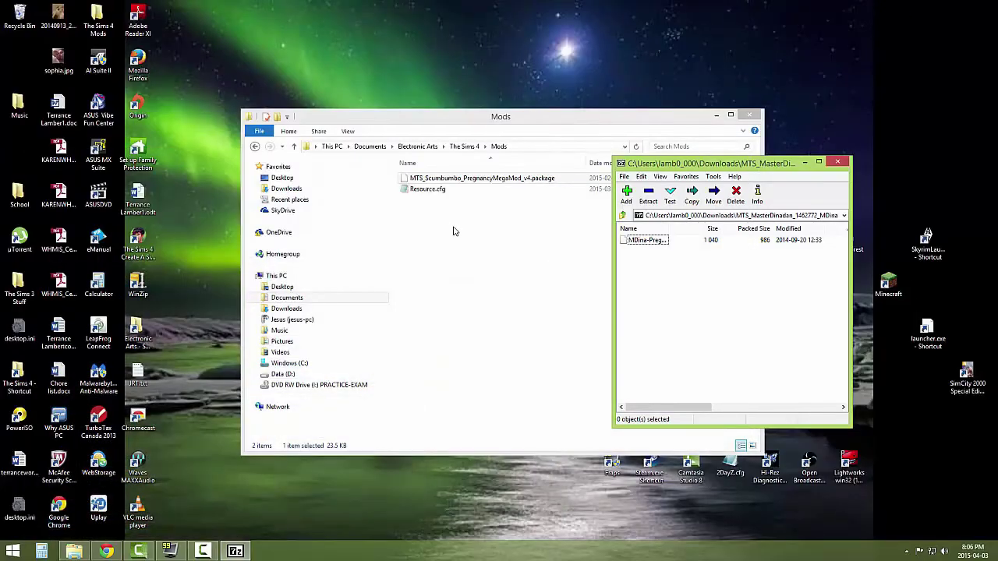
Return to the Longer/Shorter Pregnancy Length page and review the install instructions in the mod's description.
left_click(74, 552)
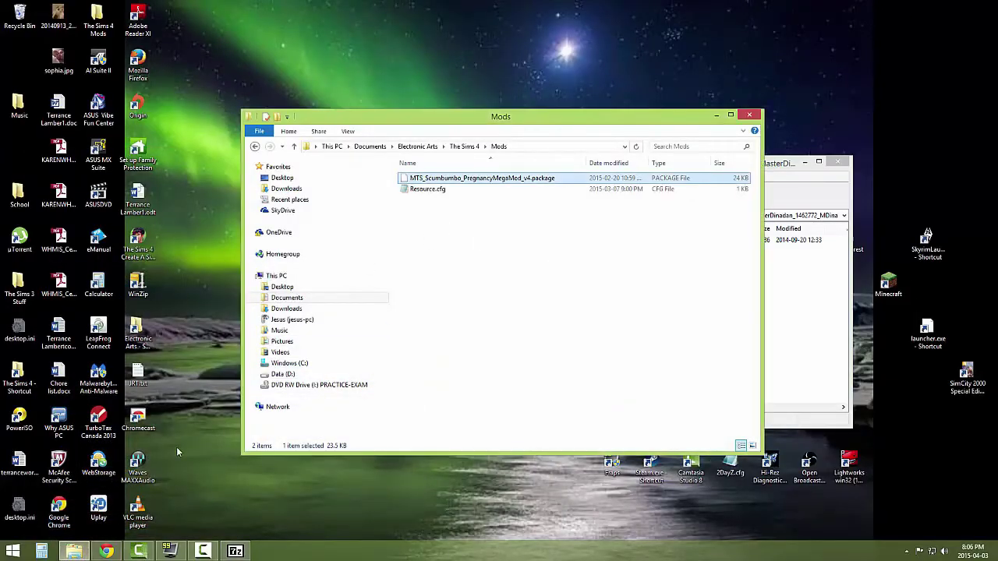
left_click(107, 552)
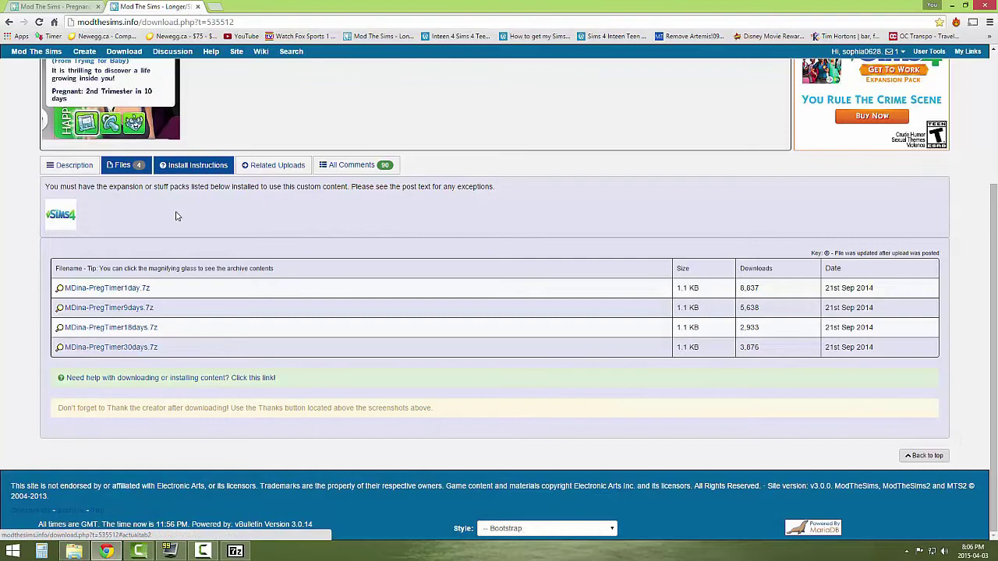
left_click(191, 166)
left_click(74, 167)
scroll(185, 317, "down", 1)
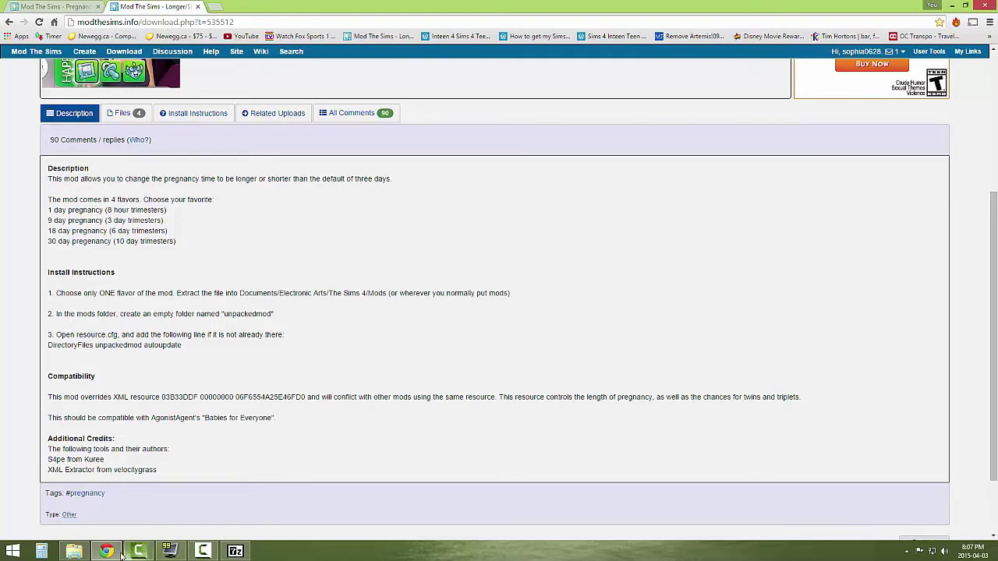
Create an empty folder named unpackedmod inside The Sims 4's Mods folder.
left_click(74, 551)
right_click(428, 242)
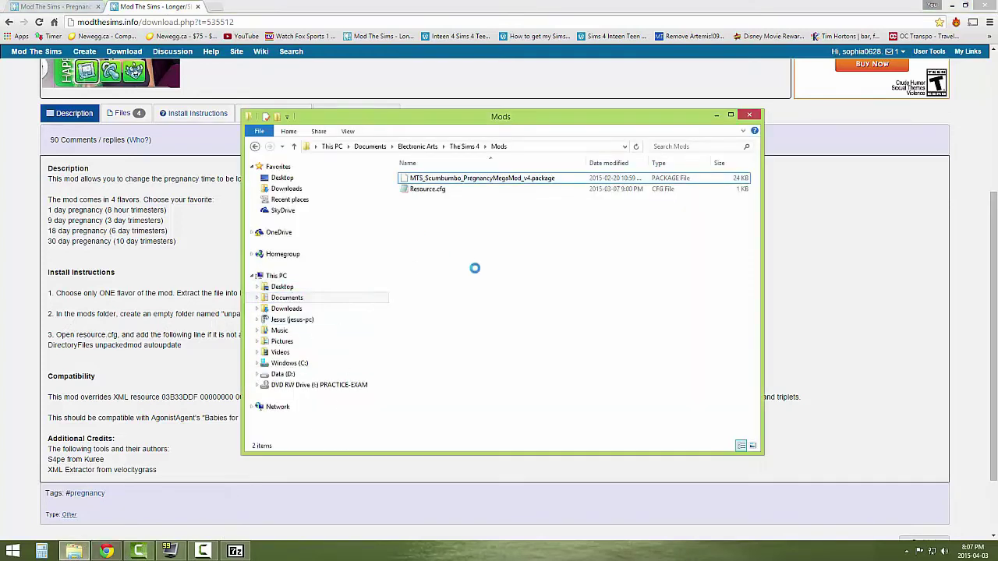
mouse_move(477, 270)
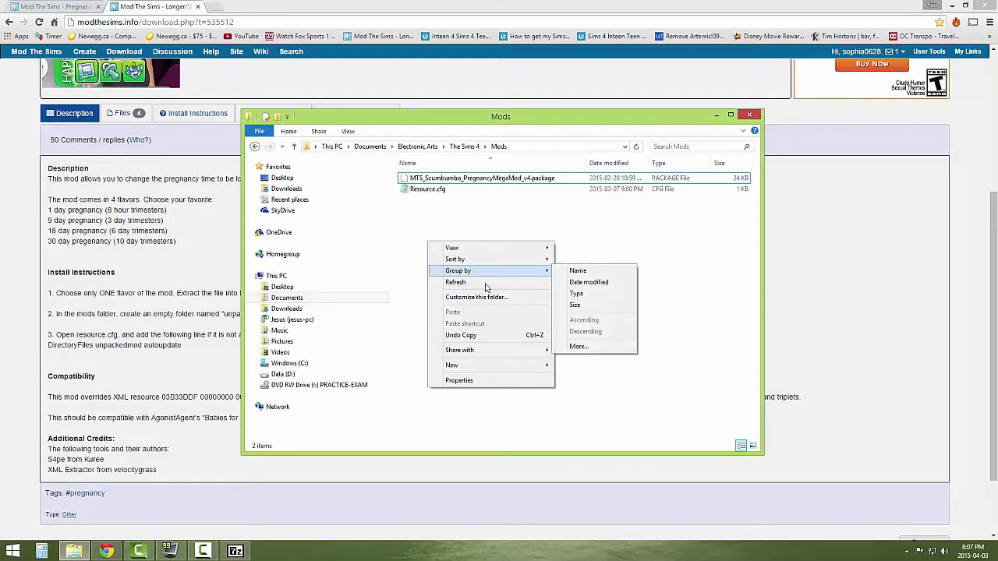
mouse_move(470, 367)
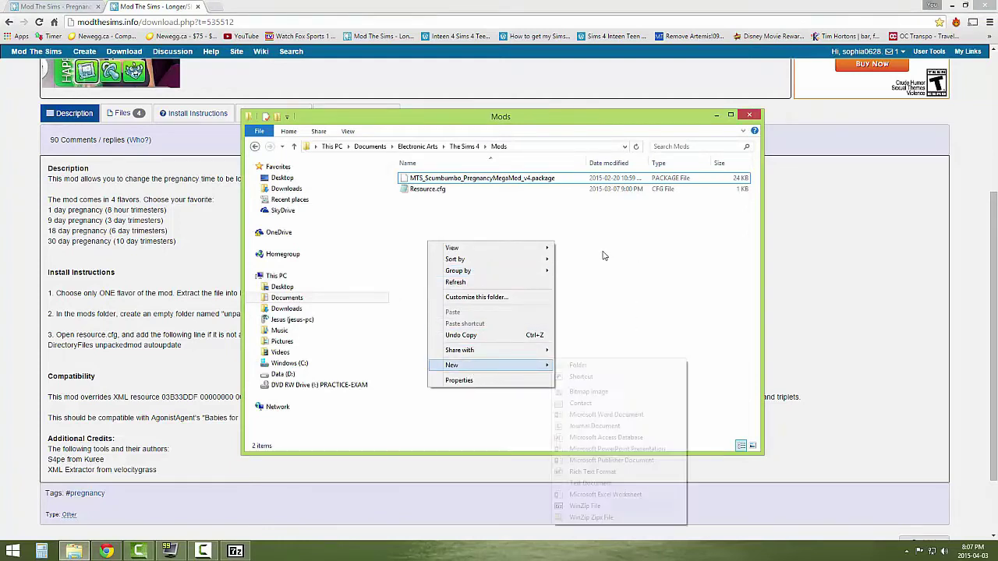
left_click(579, 365)
type("u")
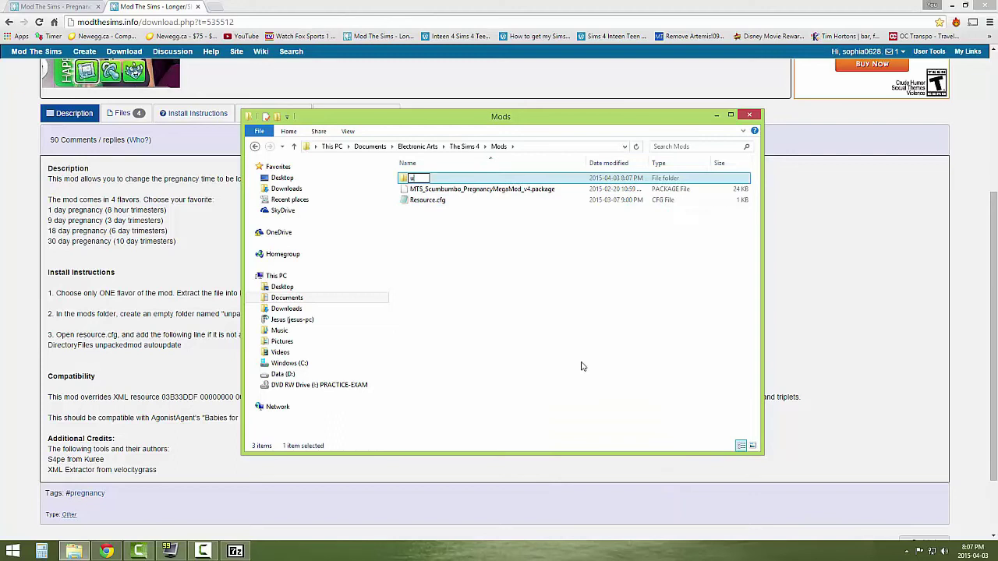
type("npackedmod")
left_click(578, 362)
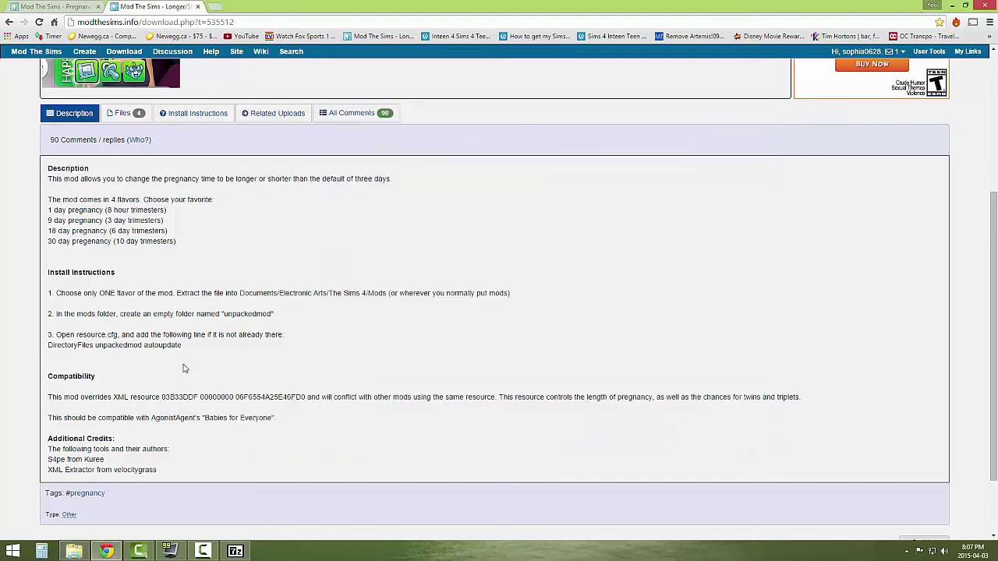
Copy the line "DirectoryFiles unpackedmod autoupdate" from the install instructions and add it at the end of Resource.cfg in the Mods folder.
left_click(187, 370)
left_click_drag(189, 348, 48, 348)
key("ctrl+c")
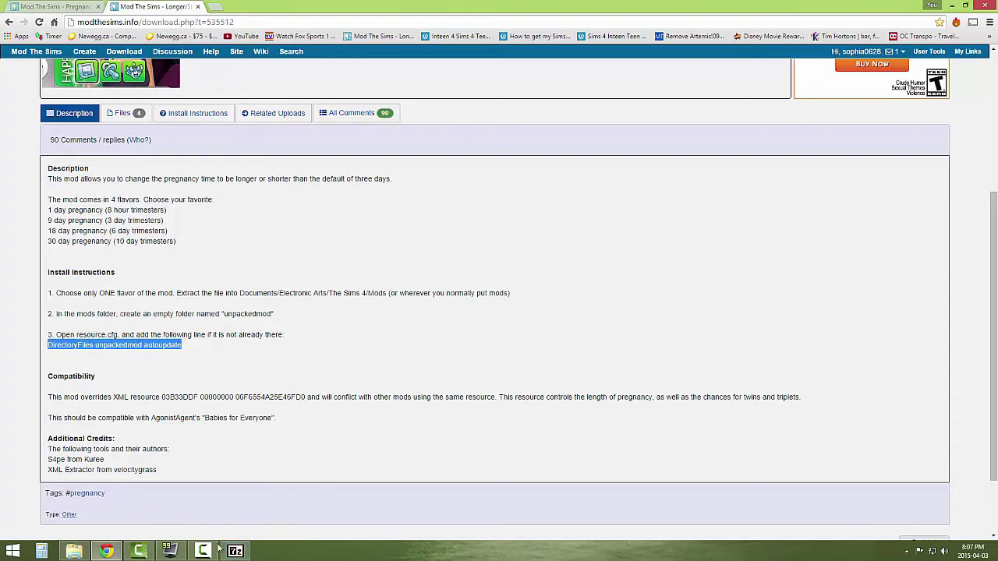
left_click(77, 552)
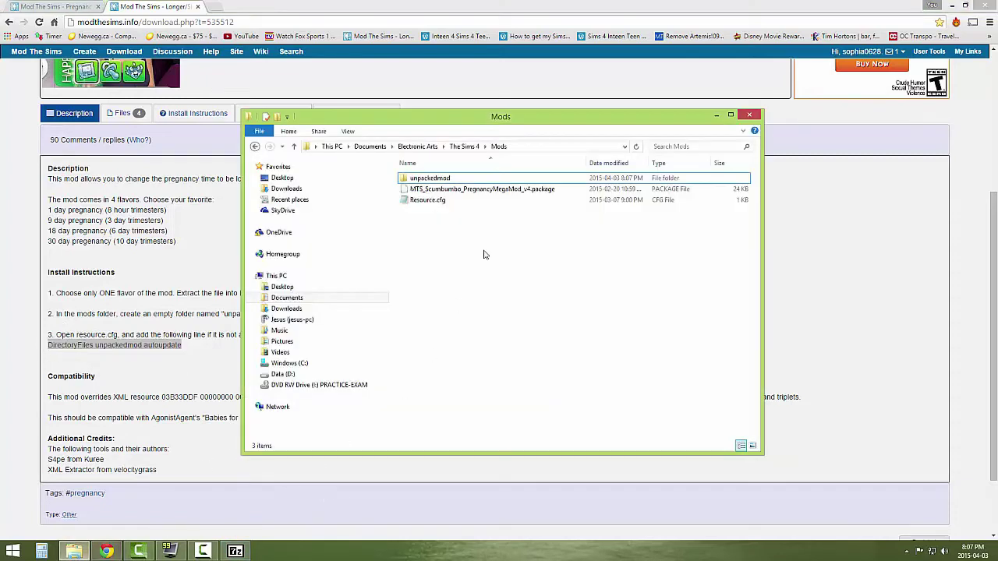
double_click(449, 200)
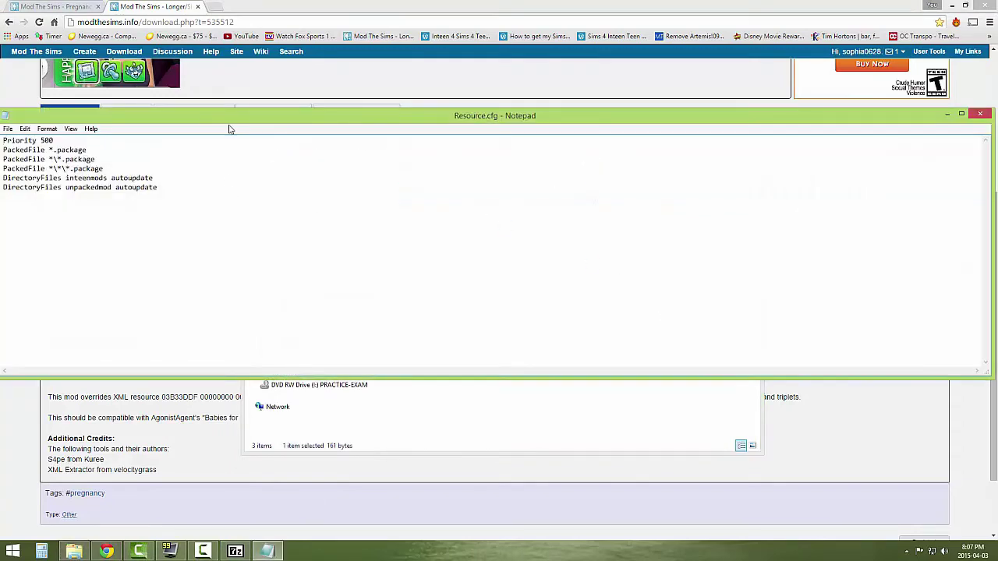
left_click_drag(229, 119, 302, 119)
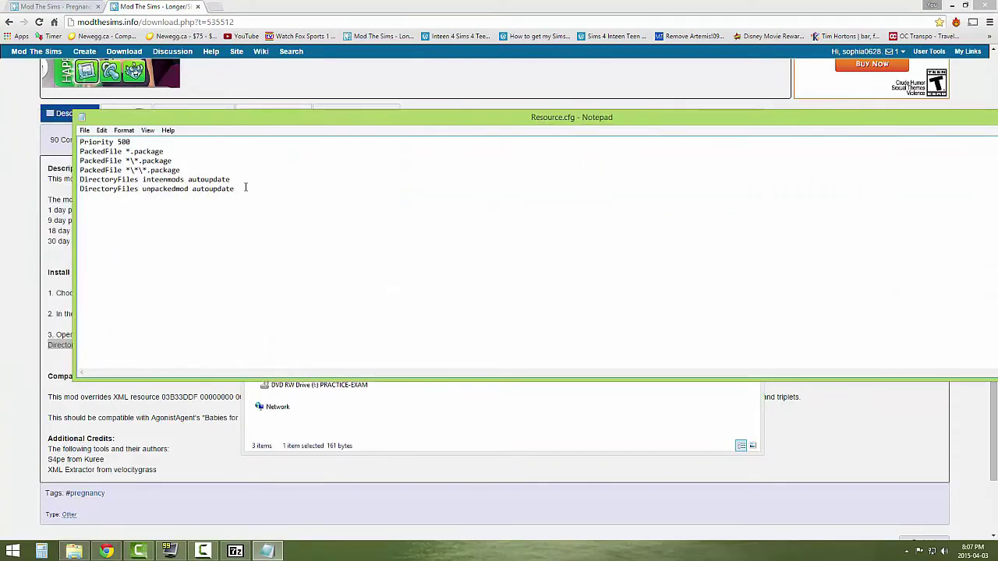
key("Return")
key("ctrl+v")
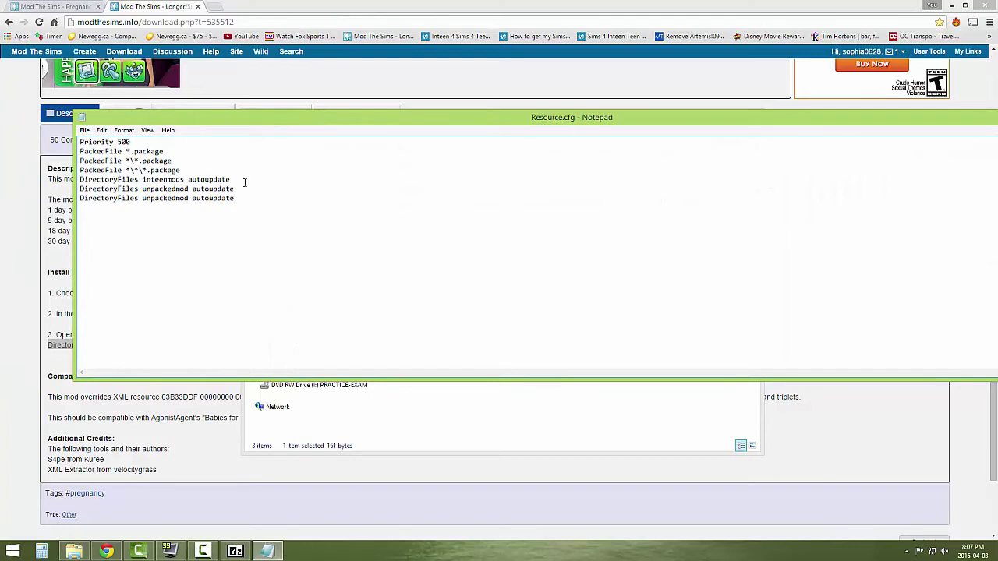
Delete the duplicate last line "DirectoryFiles unpackedmod autoupdate" from Resource.cfg, then save and close the file.
left_click_drag(538, 119, 460, 122)
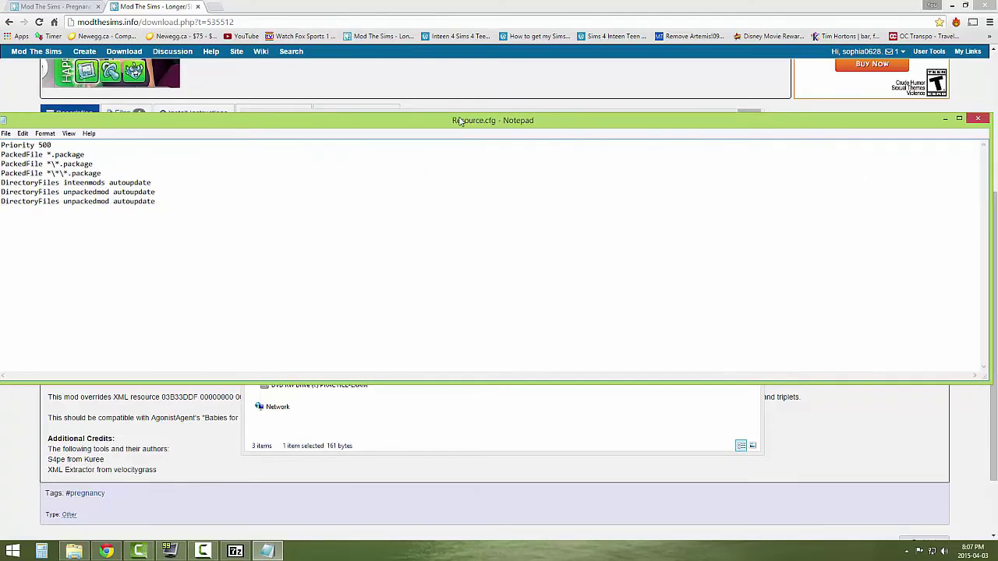
left_click_drag(162, 201, 1, 203)
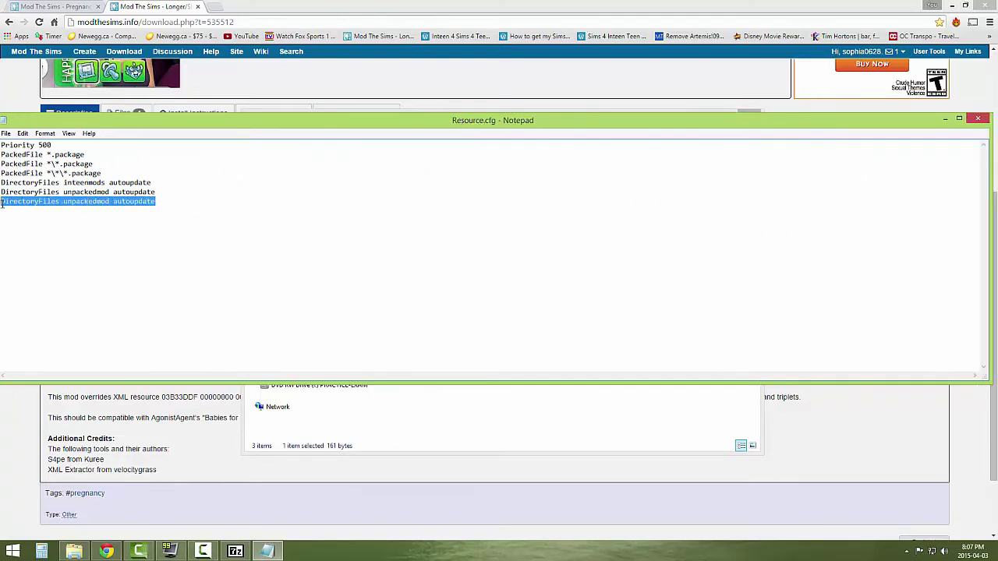
key("Delete")
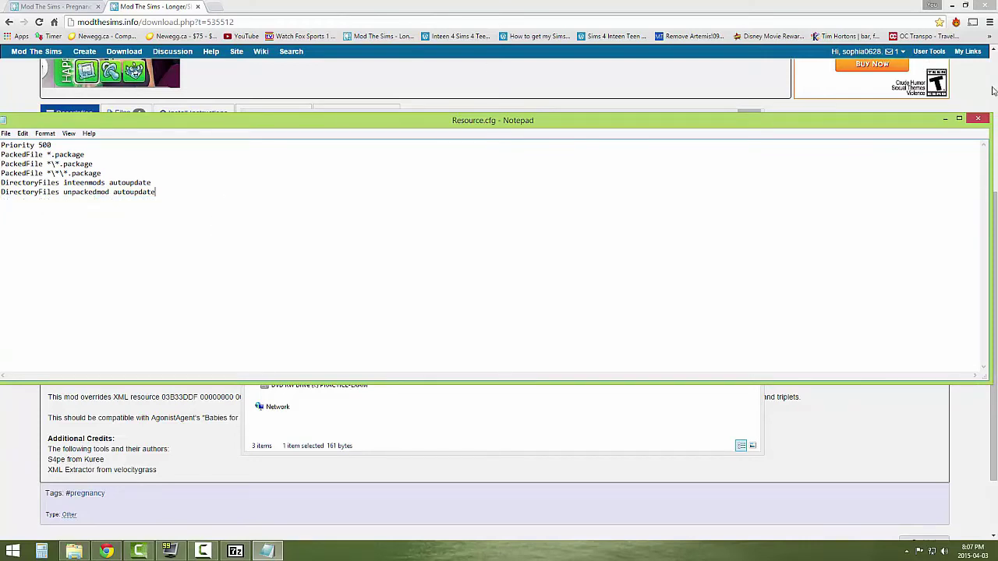
left_click(972, 121)
left_click(476, 284)
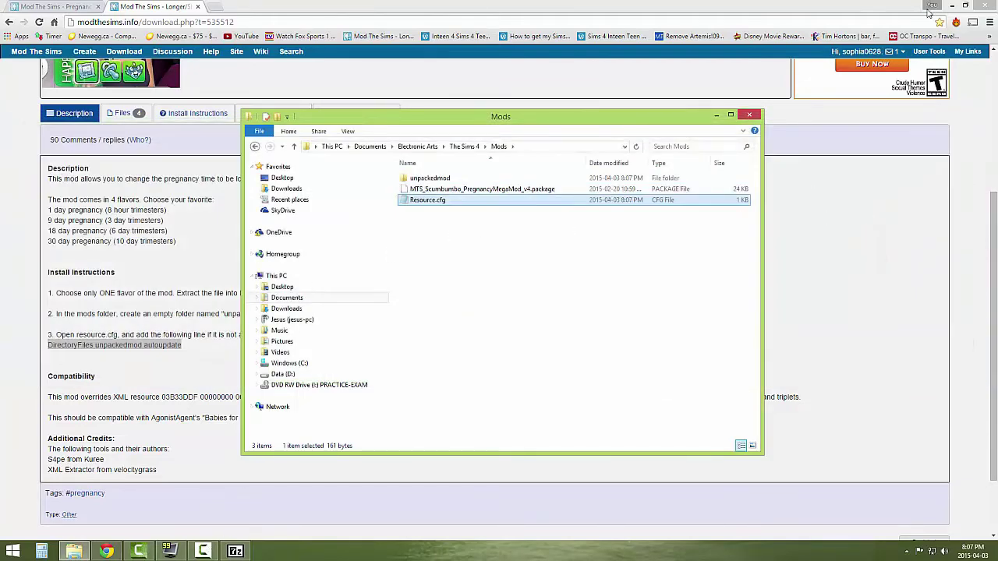
Copy MDina-PregTimer9days.package from its archive into the Mods folder and close the archive.
left_click(952, 5)
left_click(775, 159)
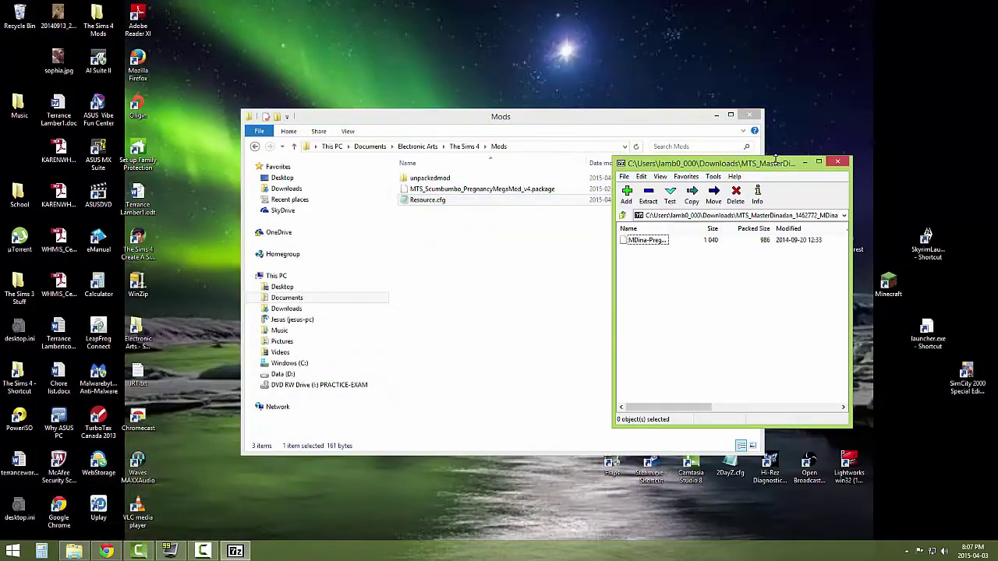
left_click_drag(775, 159, 845, 152)
left_click_drag(717, 233, 458, 246)
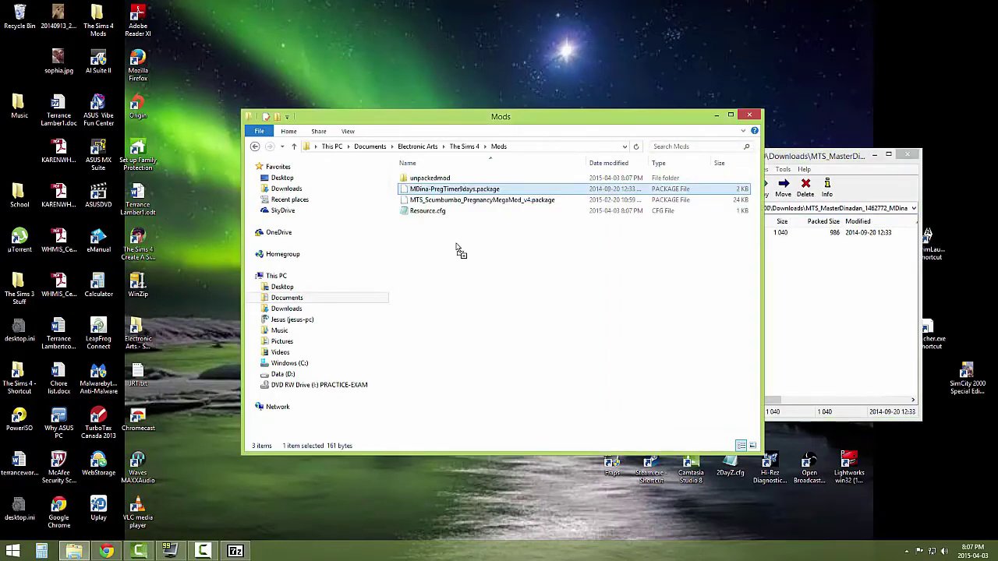
left_click(916, 158)
left_click_drag(545, 119, 583, 95)
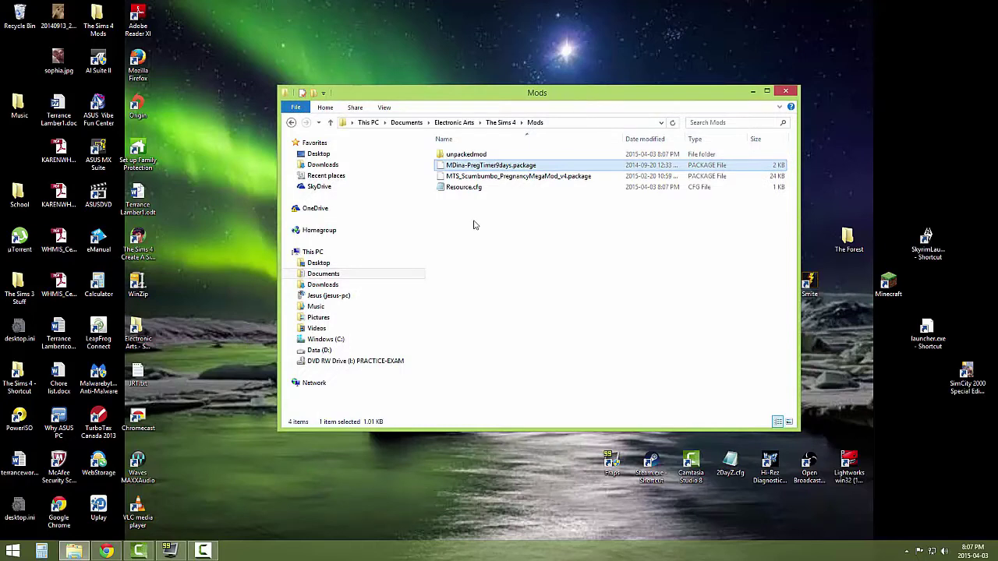